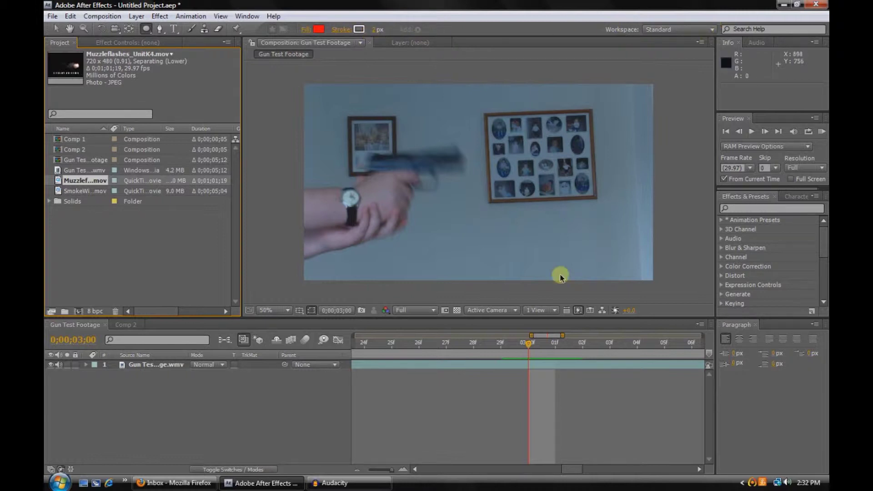
Step: Scrub the gun footage to find the frames just before the shot
mouse_move(525, 344)
mouse_down()
mouse_move(484, 343)
mouse_move(559, 350)
mouse_move(493, 350)
mouse_move(529, 351)
mouse_up()
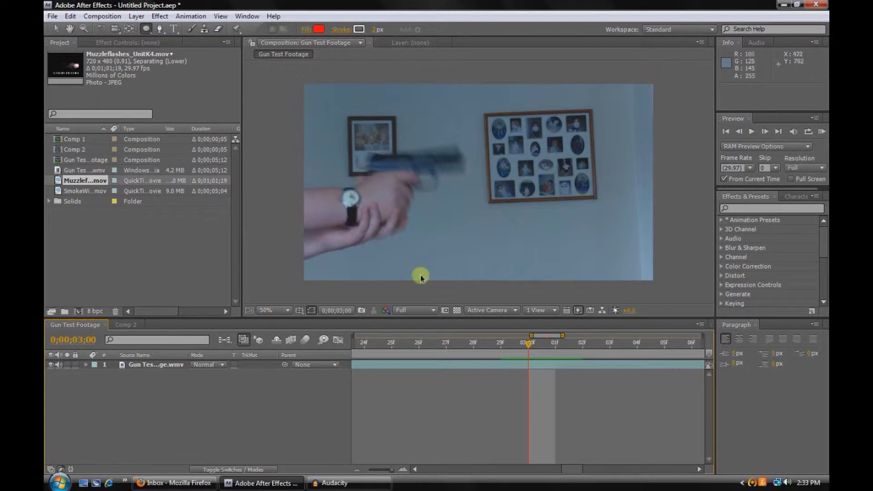
click(85, 170)
click(85, 181)
mouse_move(529, 348)
mouse_down()
mouse_move(413, 348)
mouse_move(530, 345)
mouse_move(508, 349)
mouse_move(526, 341)
mouse_up()
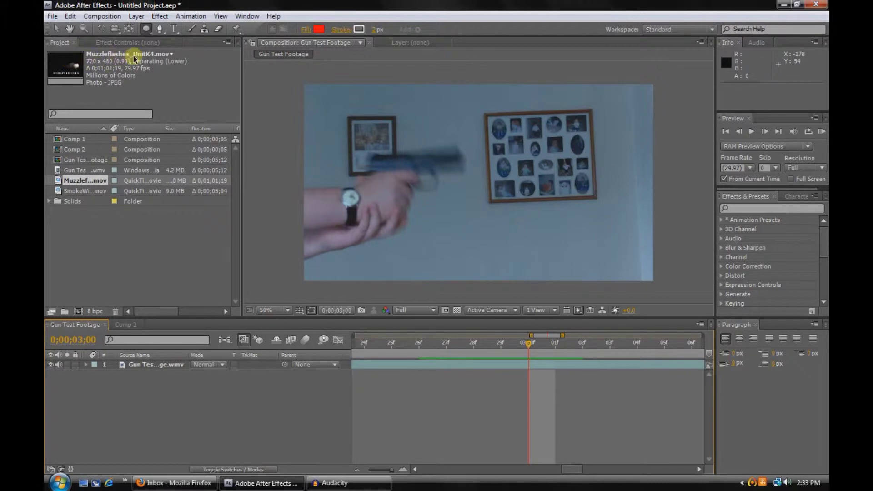
Step: Add Muzzleflashes_UnitK4.mov above the gun footage, starting at 0;00;03;00
click(66, 65)
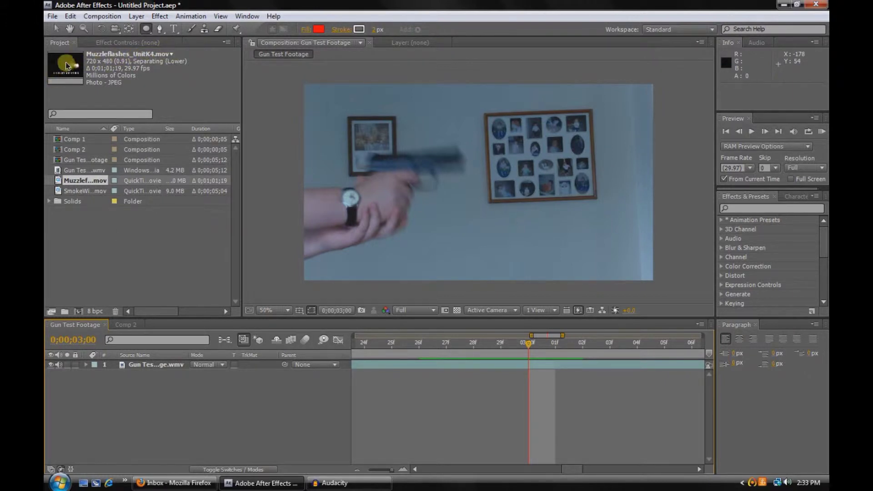
drag(70, 78, 160, 362)
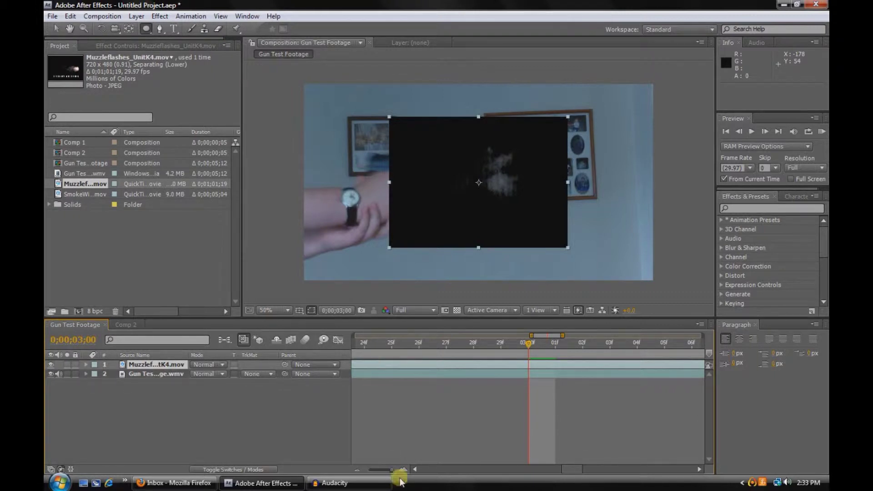
drag(391, 468, 321, 462)
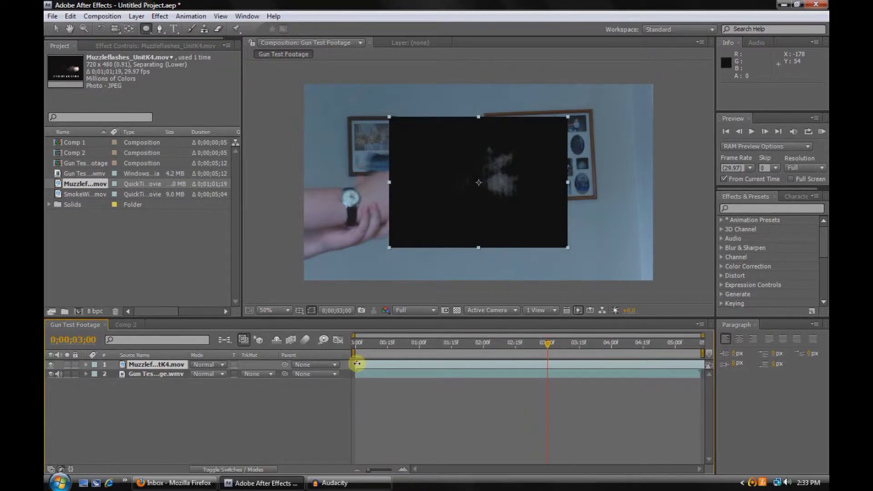
drag(383, 362, 548, 360)
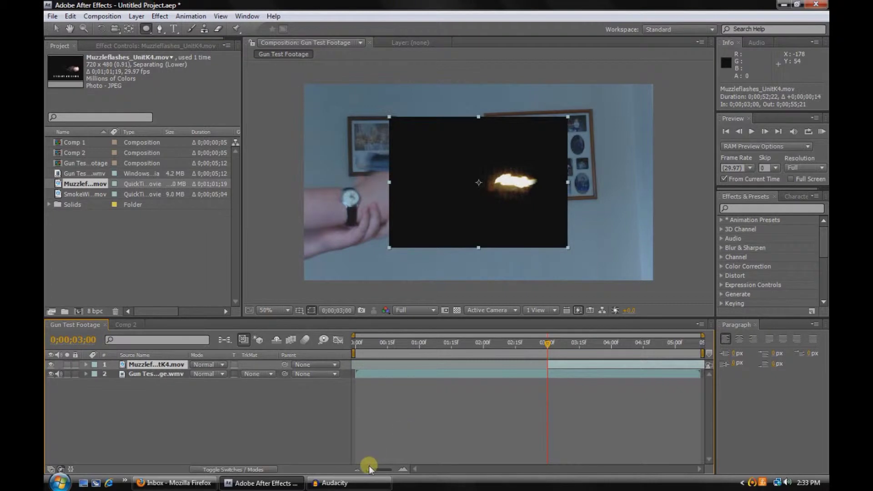
Step: Trim the muzzle flash layer's out-point with Alt+] so it lasts about one frame
drag(369, 468, 408, 468)
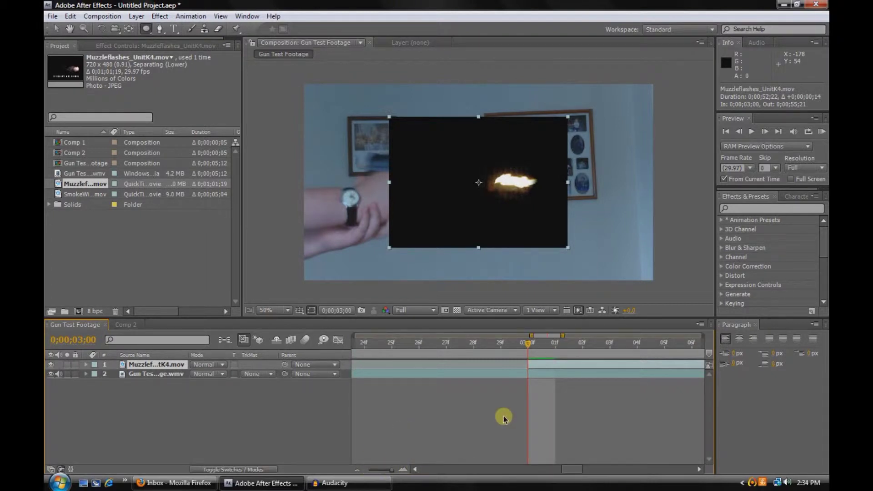
key(alt+bracketright)
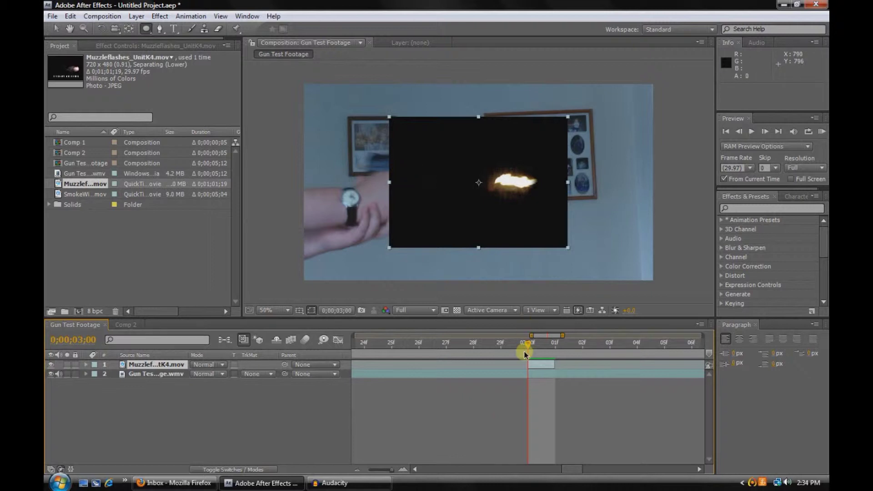
mouse_move(525, 342)
mouse_down()
mouse_move(541, 342)
mouse_move(527, 343)
mouse_up()
click(222, 365)
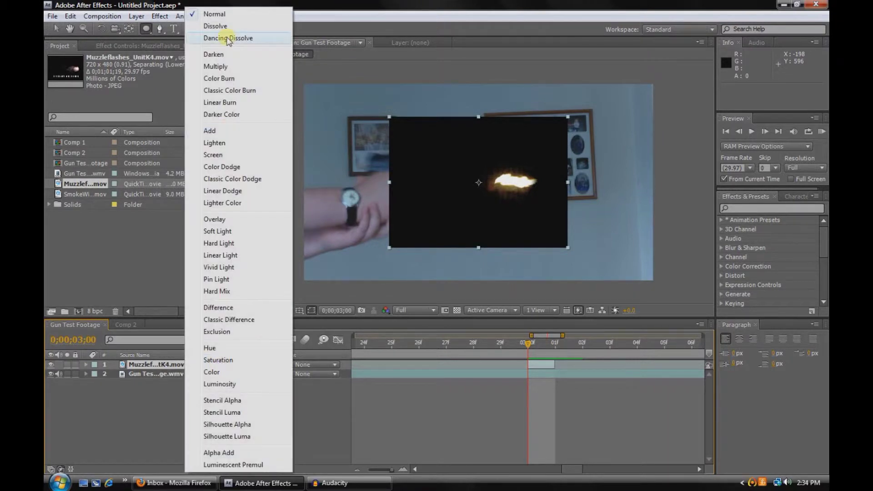
Step: Set the flash layer to Screen mode and scale it up to about 357%
click(217, 154)
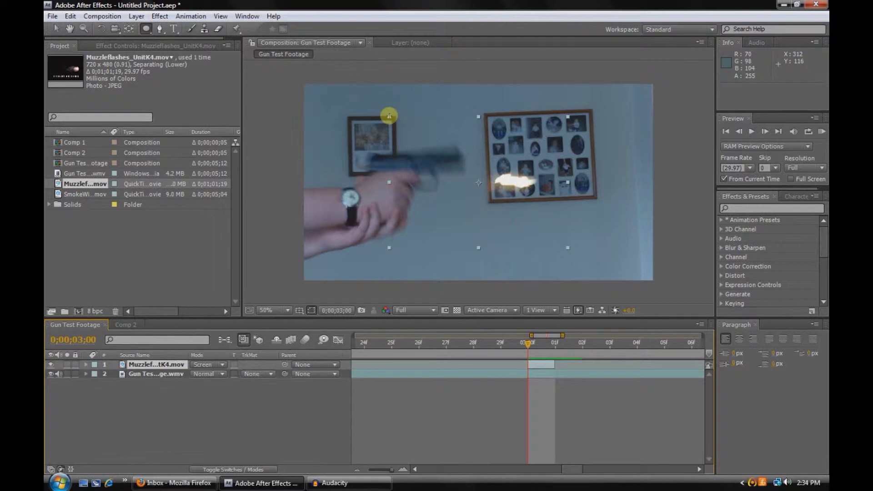
click(85, 365)
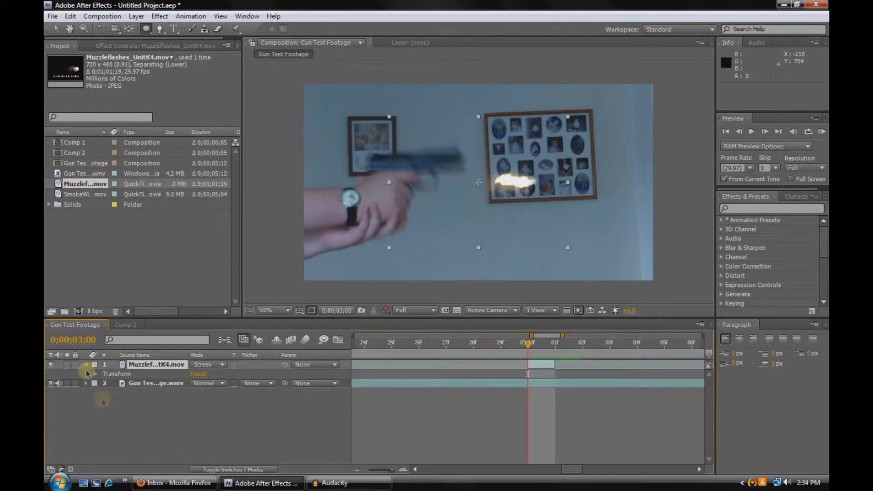
click(95, 376)
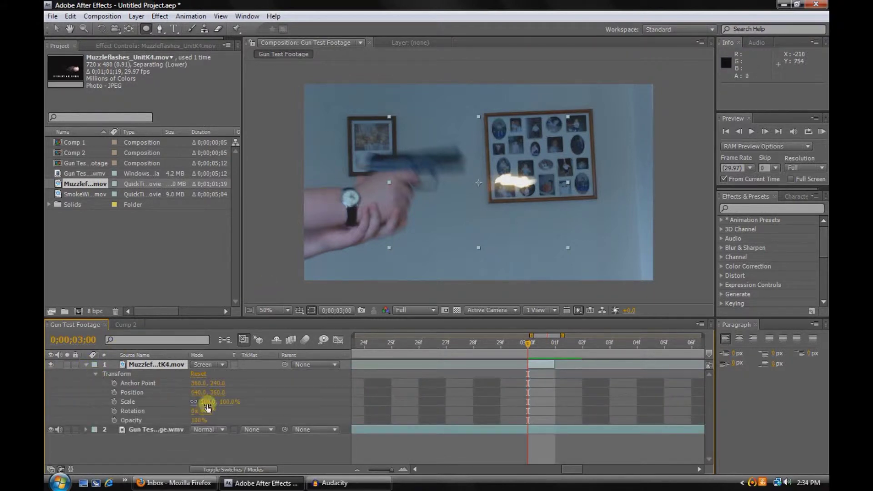
drag(227, 403, 452, 343)
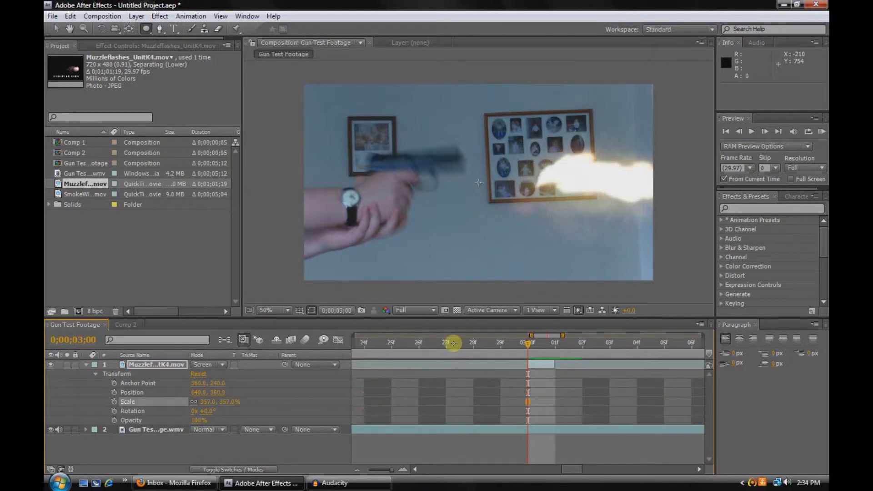
click(610, 185)
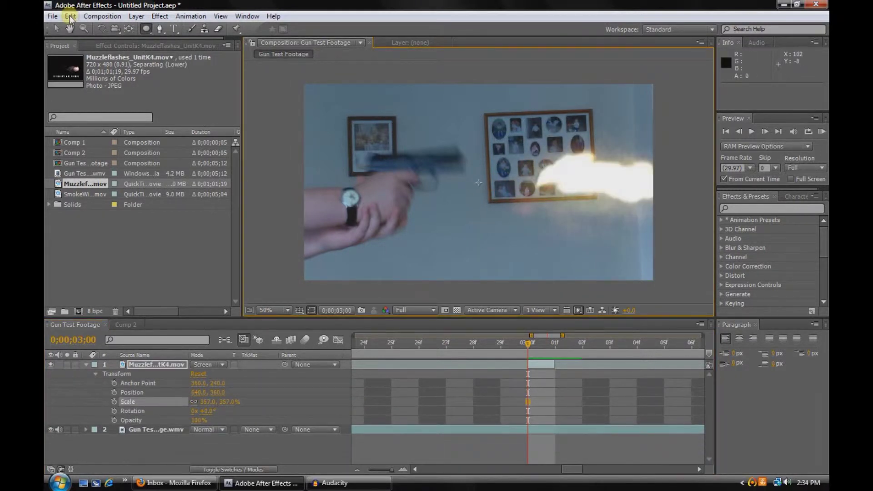
Step: Place the flash on the gun muzzle at 346, 302, enlarged to 394%
click(58, 28)
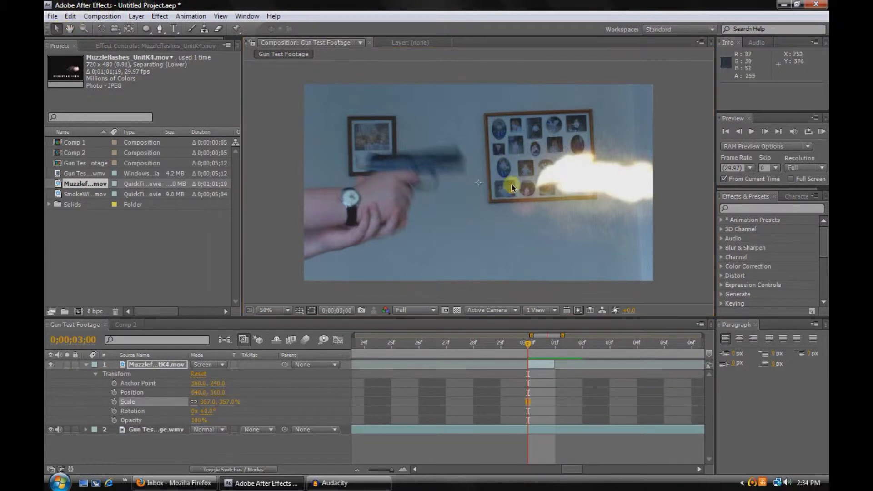
drag(579, 176, 501, 160)
click(259, 339)
click(224, 402)
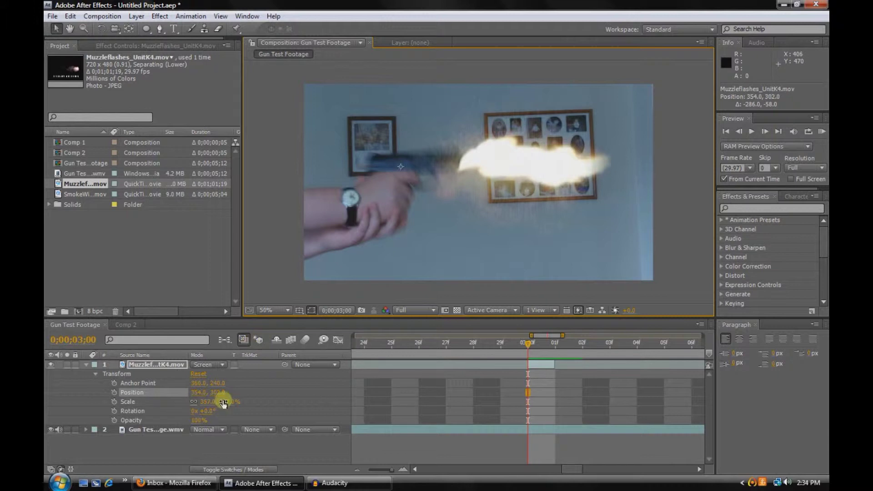
drag(223, 403, 244, 402)
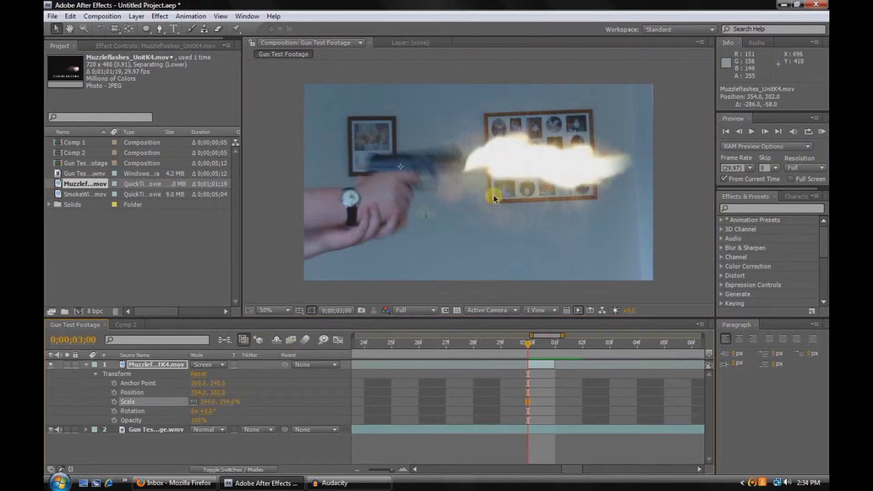
drag(534, 157, 531, 157)
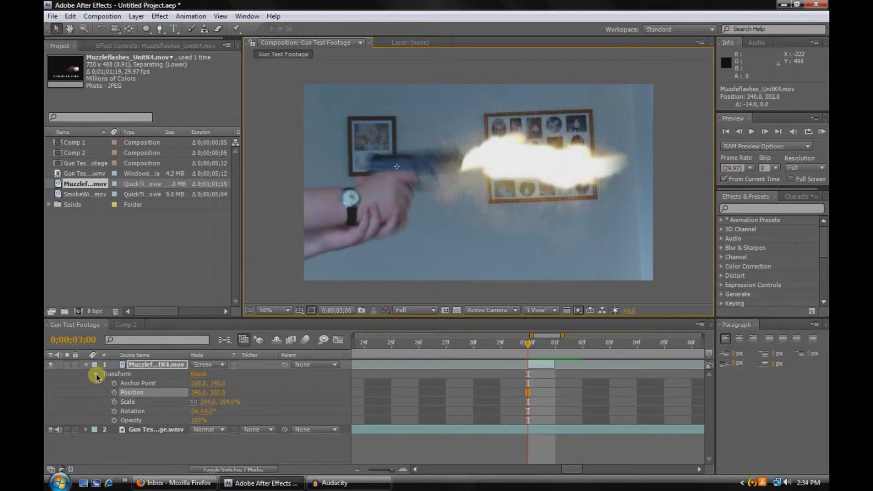
click(86, 365)
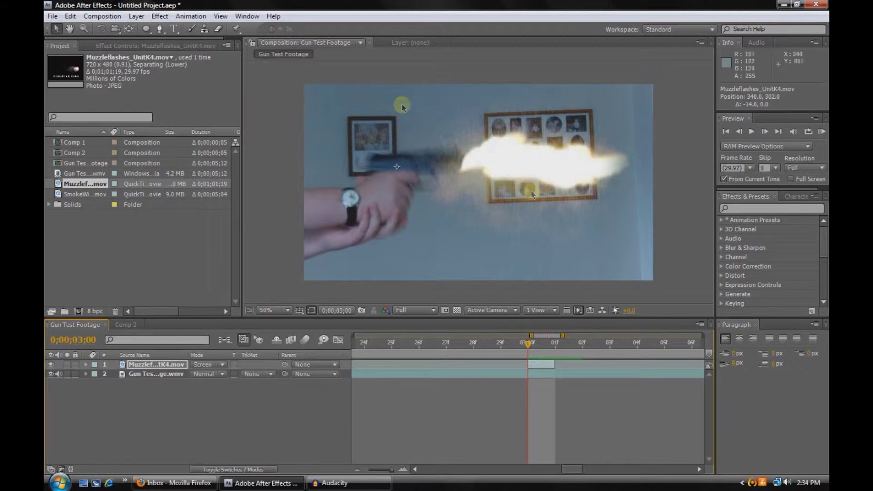
drag(524, 166, 527, 161)
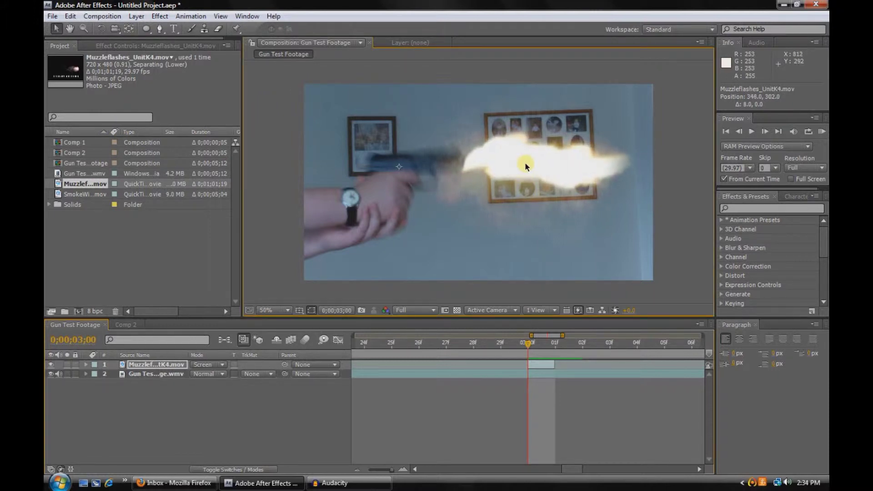
Step: Add Comp 2 to the gun composition, starting at the 3-second shot
click(74, 153)
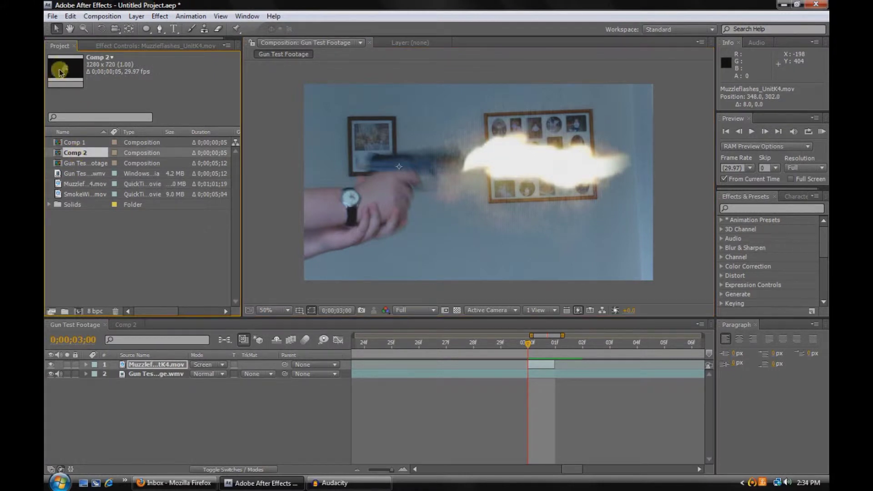
drag(57, 70, 154, 369)
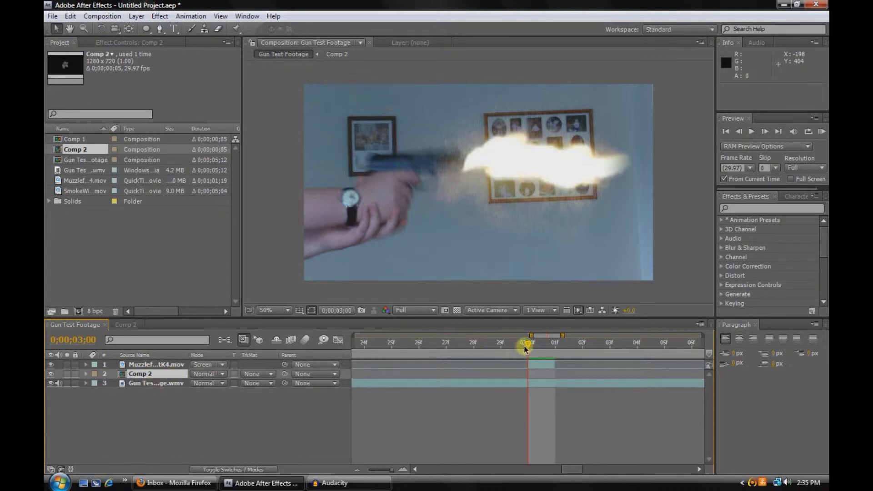
mouse_move(517, 345)
mouse_down()
mouse_move(506, 342)
mouse_move(527, 344)
mouse_up()
drag(392, 470, 351, 472)
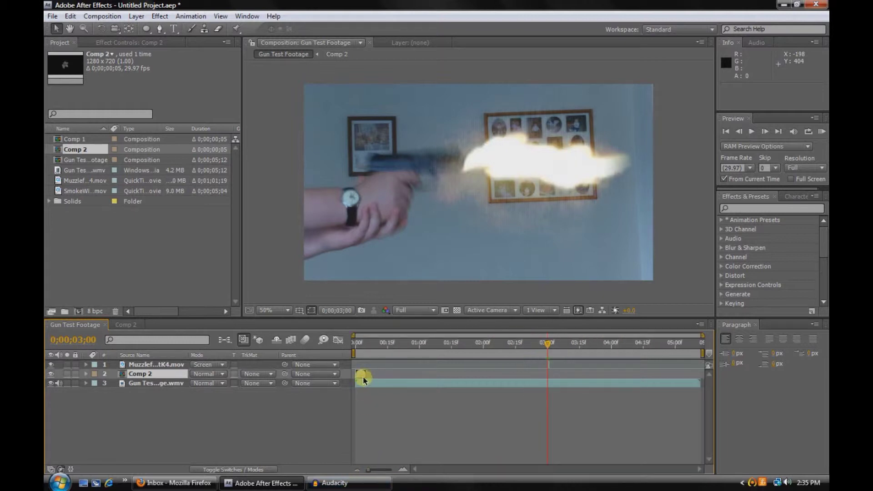
drag(361, 373, 553, 376)
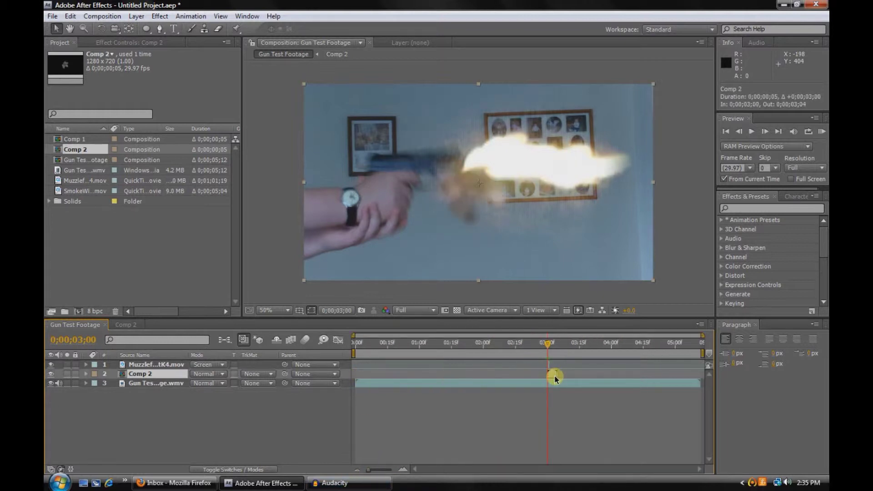
Step: Enlarge Comp 2 and position it at 828, 276 on the barrel, then preview the shot
drag(372, 470, 391, 470)
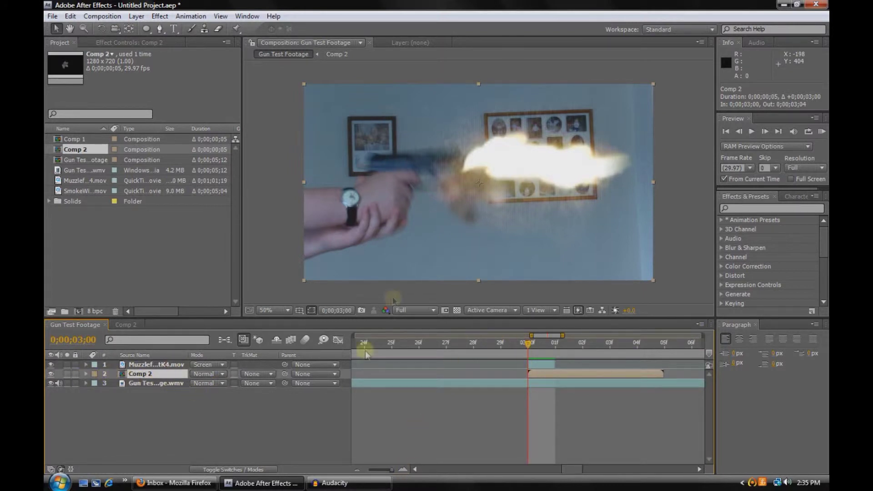
drag(471, 196, 496, 183)
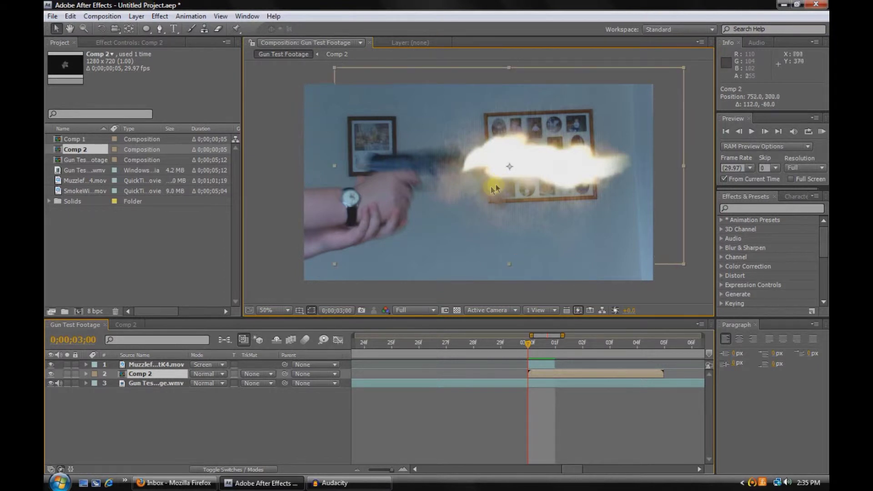
drag(334, 263, 198, 317)
drag(478, 189, 495, 181)
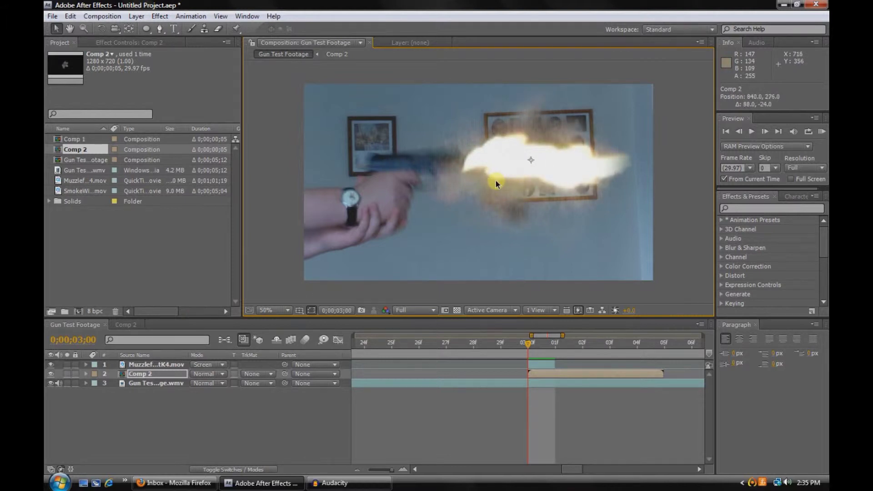
drag(524, 350, 482, 347)
drag(557, 348, 444, 345)
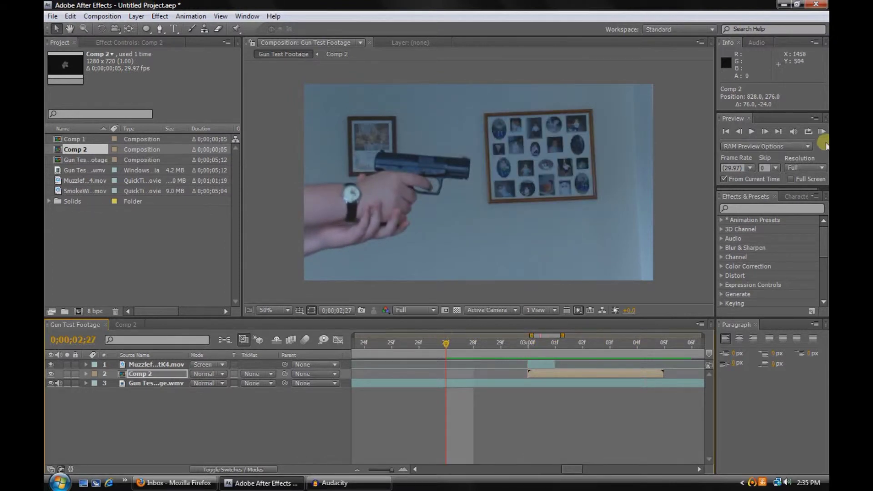
click(751, 131)
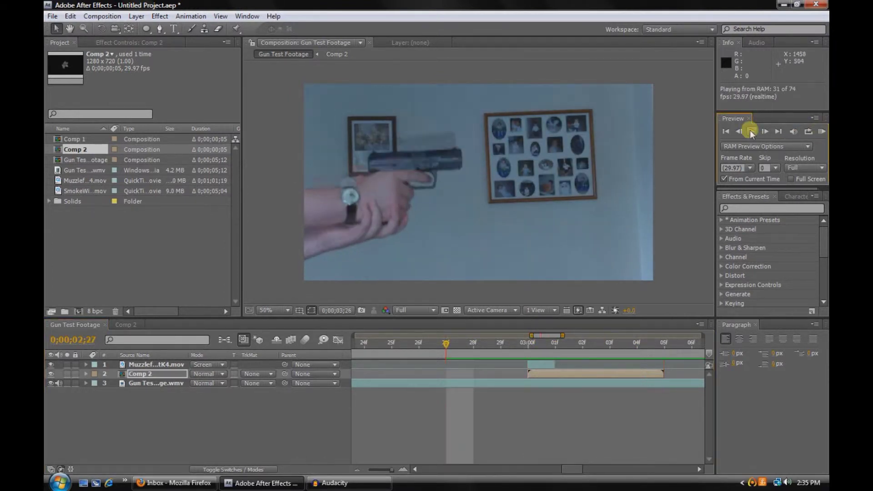
click(528, 346)
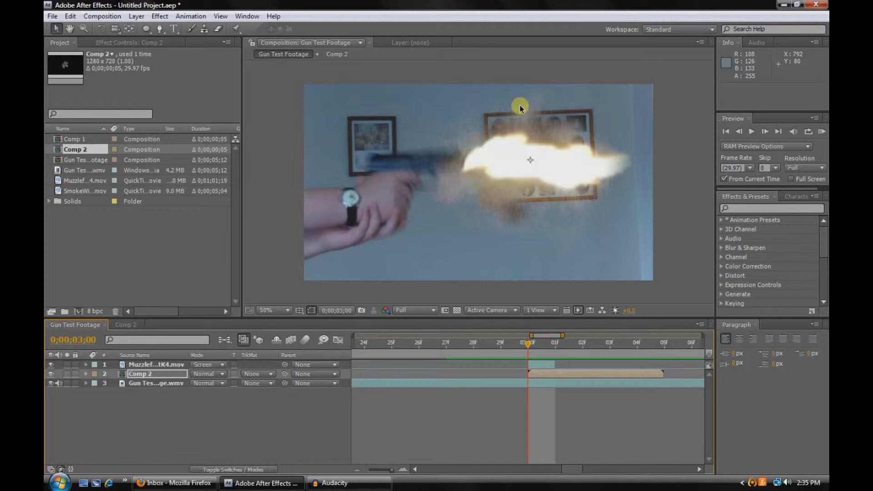
Step: Duplicate the gun footage layer and set the upper copy's blend mode to Add
click(145, 384)
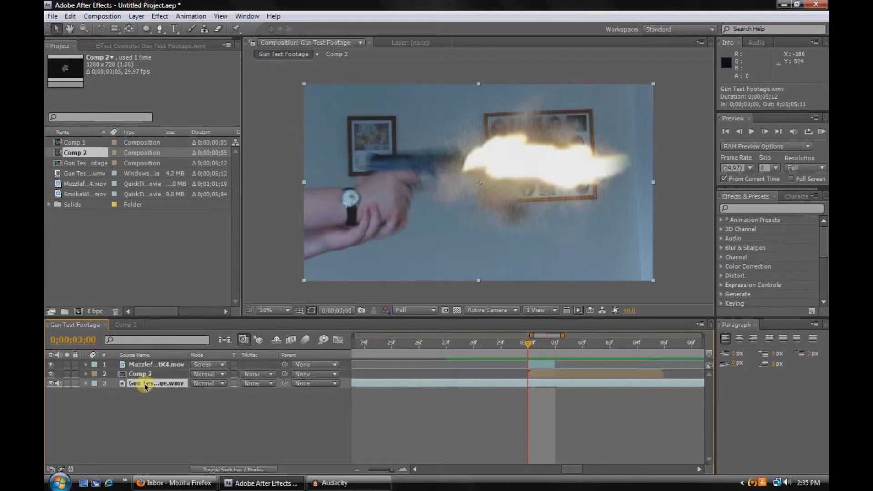
key(ctrl+d)
click(156, 393)
click(159, 384)
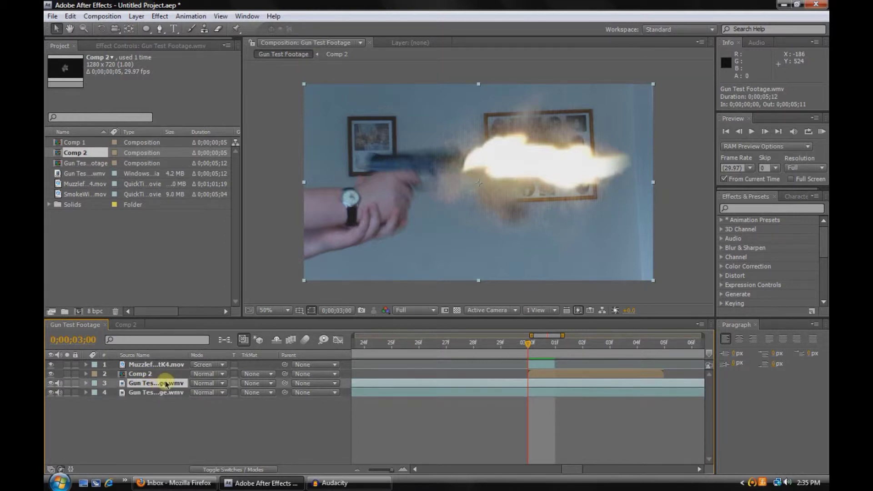
click(215, 383)
click(235, 132)
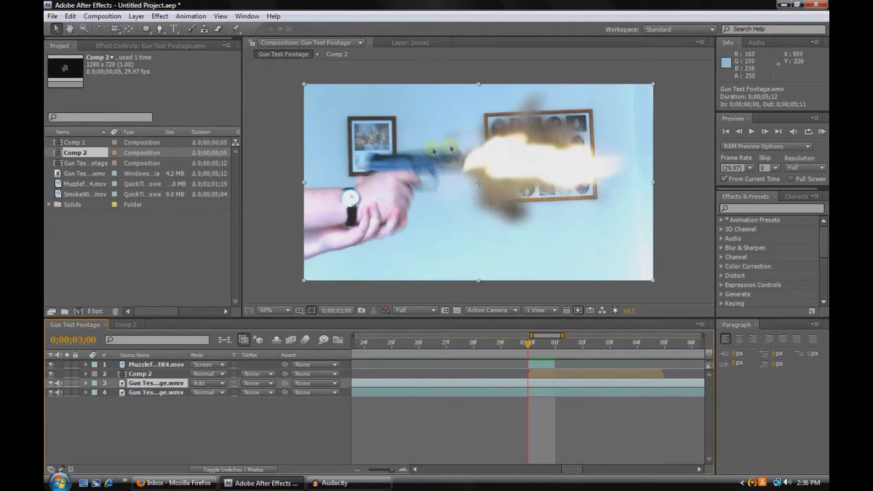
Step: Start a Pen mask around the gun hand with its first two points
click(159, 29)
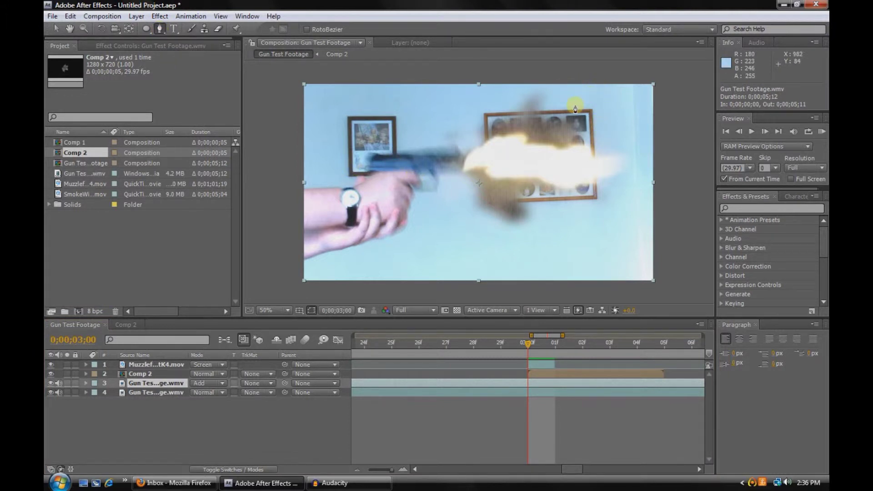
click(414, 172)
click(377, 172)
Step: Close the hand mask and draw a closed mask around the muzzle area
click(356, 183)
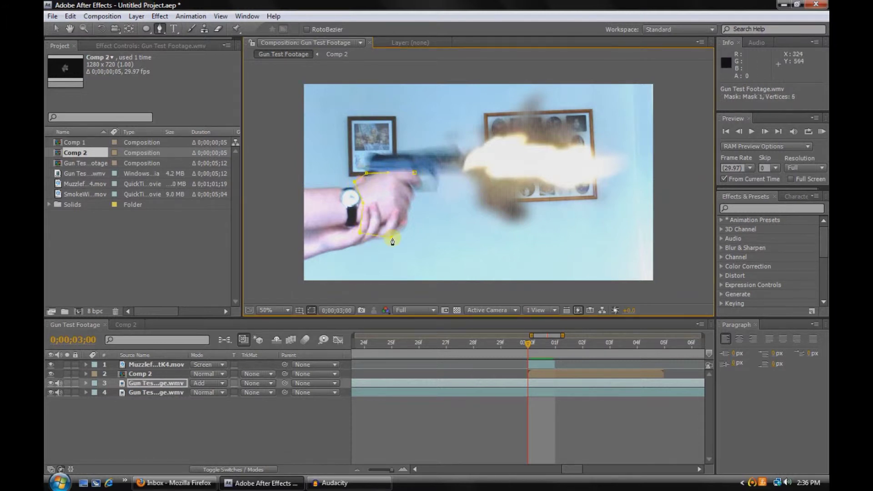
click(426, 179)
click(415, 177)
click(425, 151)
click(460, 152)
click(463, 158)
click(448, 176)
click(426, 175)
click(425, 152)
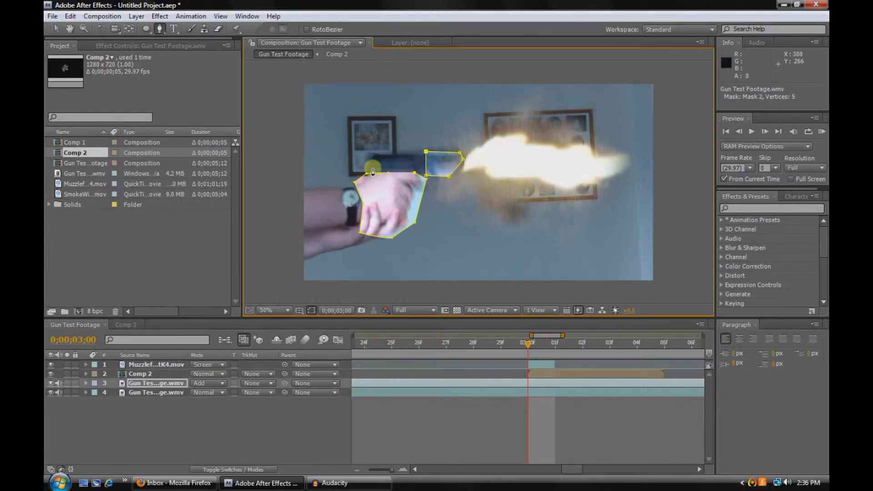
Step: Draw a closed forearm mask and an elliptical mask around the flash and smoke
click(306, 188)
click(309, 239)
click(310, 253)
click(345, 249)
click(351, 225)
click(351, 208)
click(349, 194)
click(345, 183)
click(306, 187)
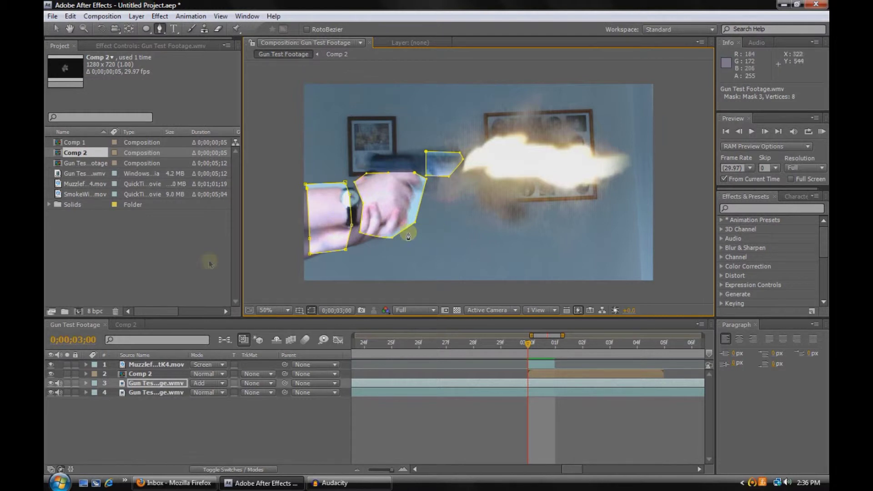
click(146, 29)
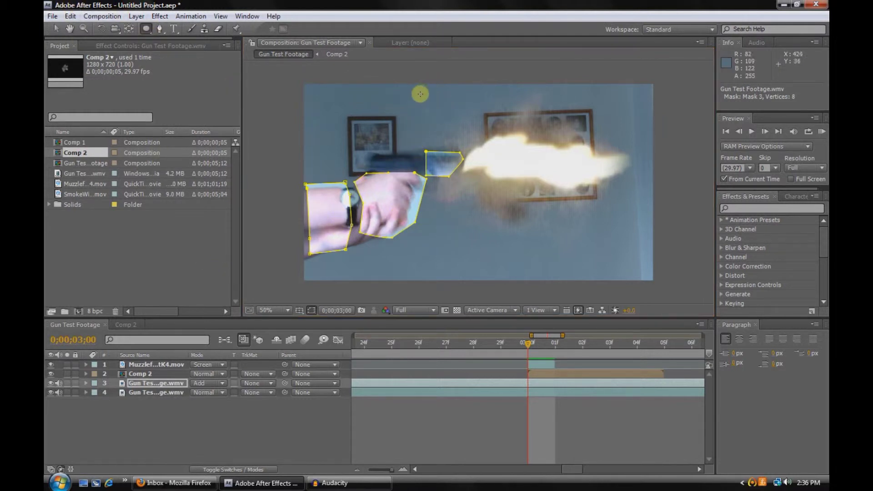
drag(421, 92, 704, 258)
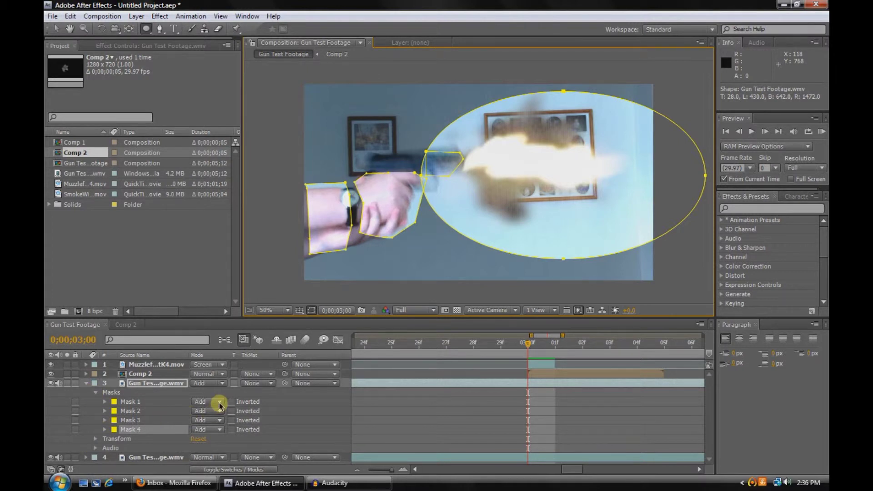
Step: Feather Mask 1 to about 110 pixels and soften Mask 2's edge
click(104, 406)
click(105, 402)
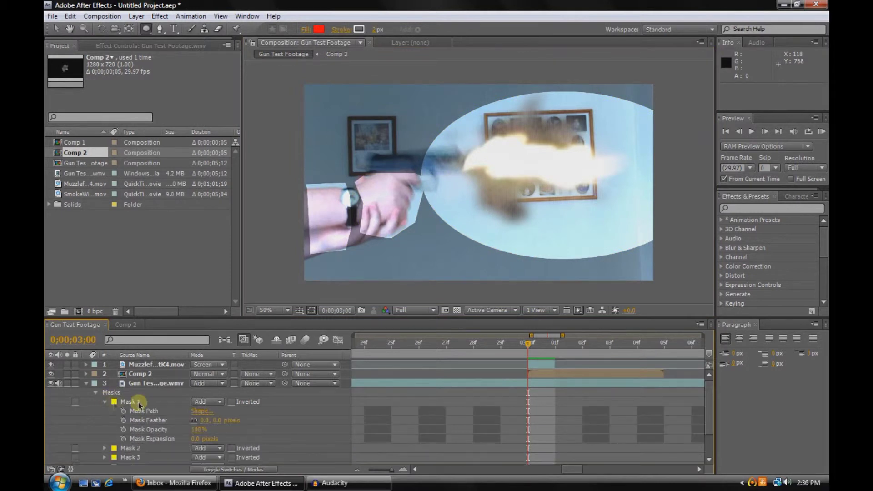
scroll(136, 404, down, 1)
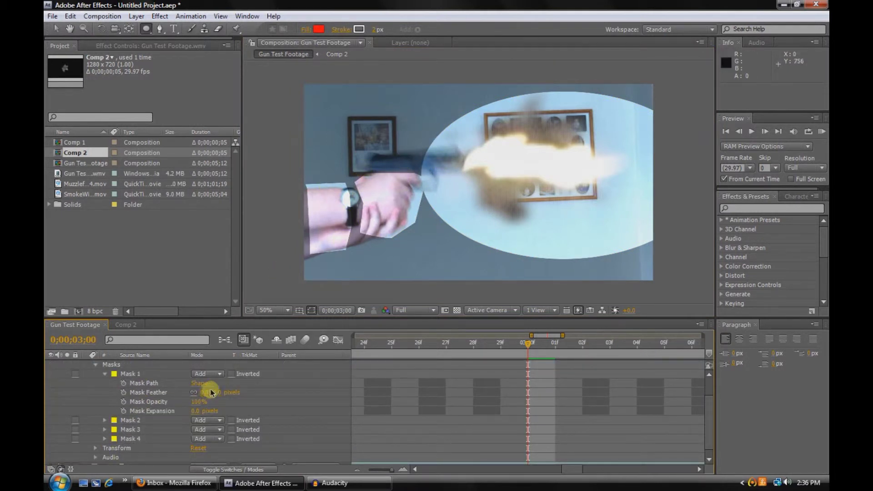
drag(224, 394, 284, 394)
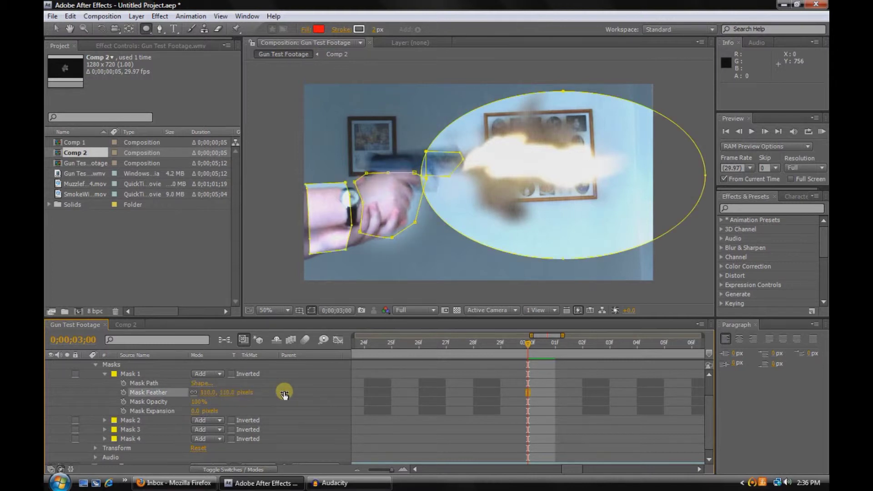
click(130, 423)
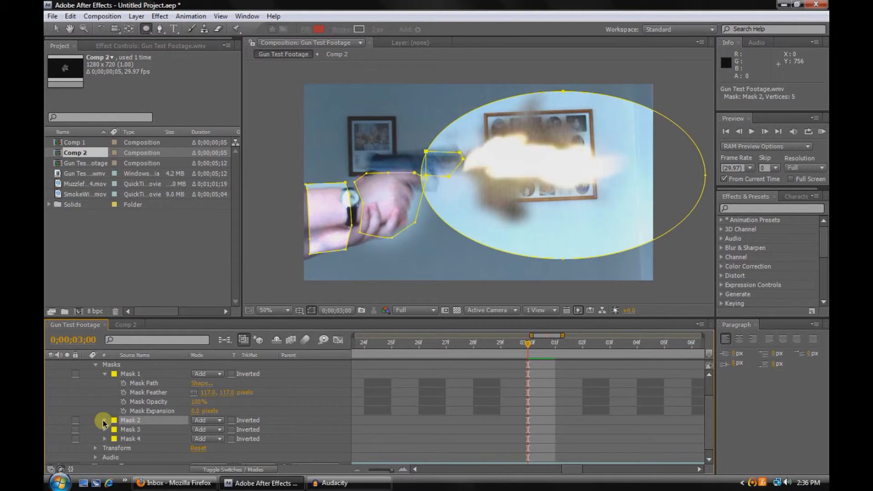
click(103, 423)
drag(214, 439, 328, 440)
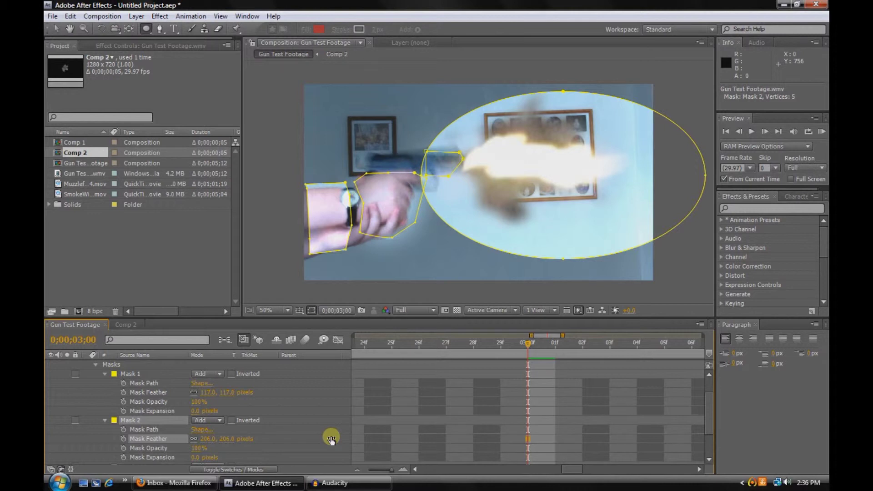
Step: Feather Mask 3 to 114 pixels and Mask 4 heavily to 464 pixels
scroll(248, 404, down, 3)
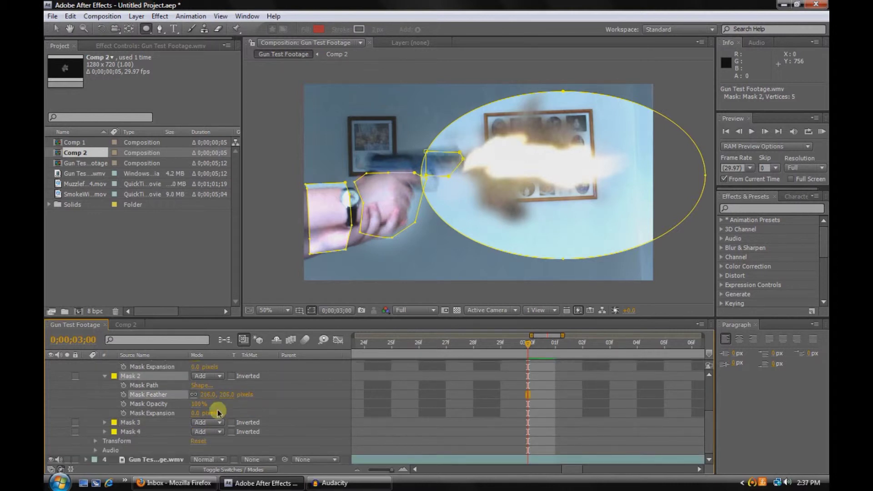
click(105, 423)
scroll(216, 415, down, 2)
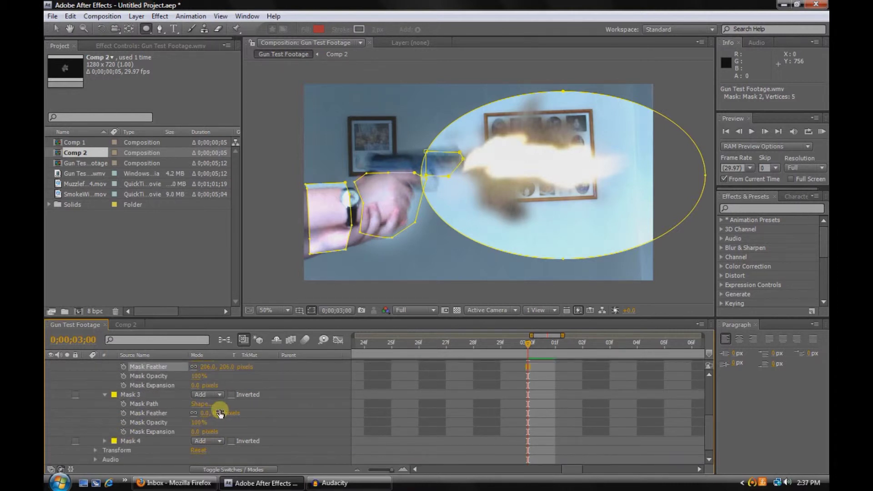
drag(220, 413, 269, 415)
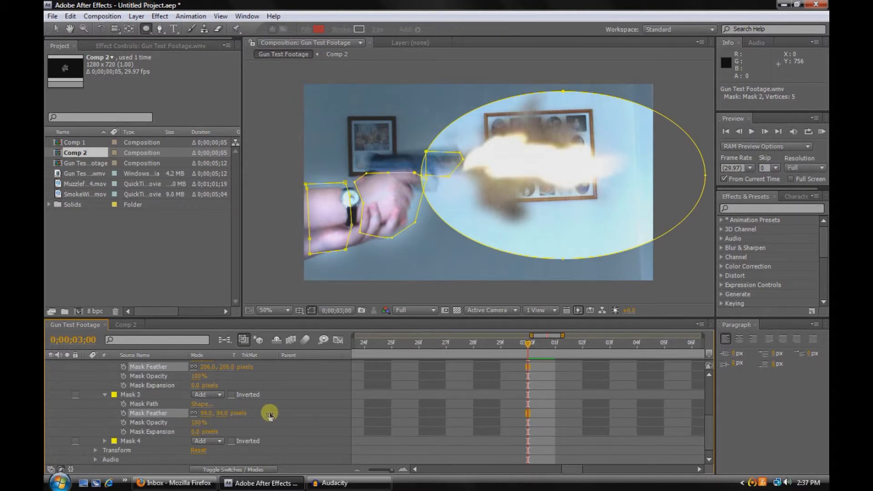
scroll(91, 443, down, 1)
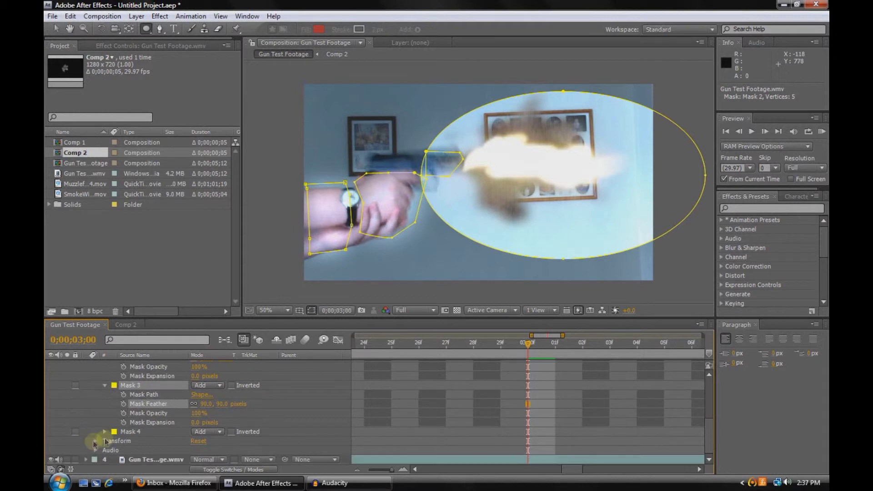
click(105, 432)
scroll(136, 427, down, 4)
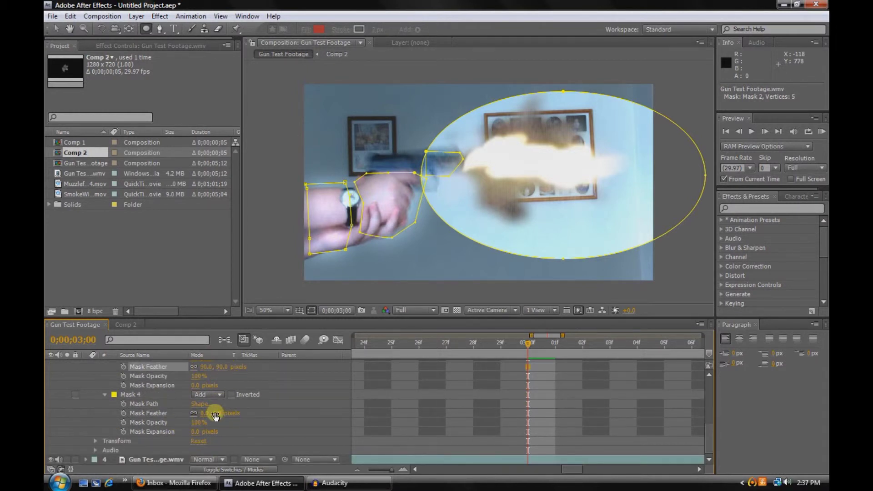
drag(215, 415, 466, 413)
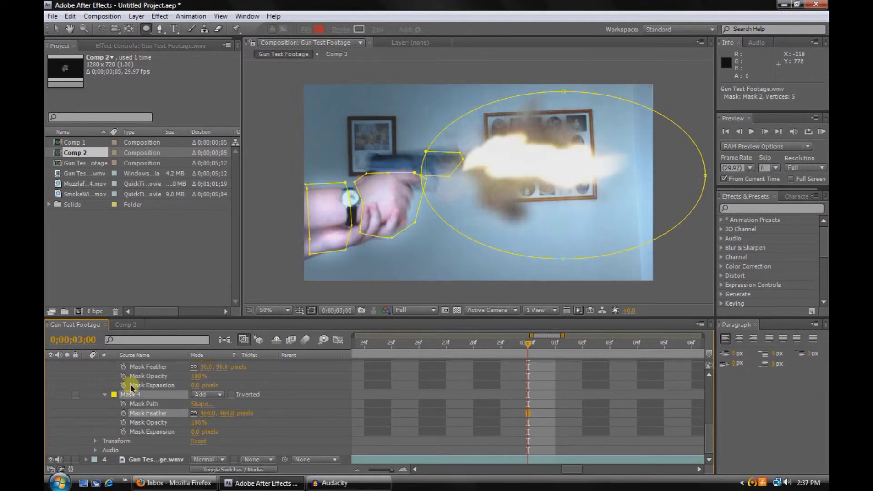
Step: Collapse all four mask property groups and layer 3's Masks group
click(106, 402)
click(103, 394)
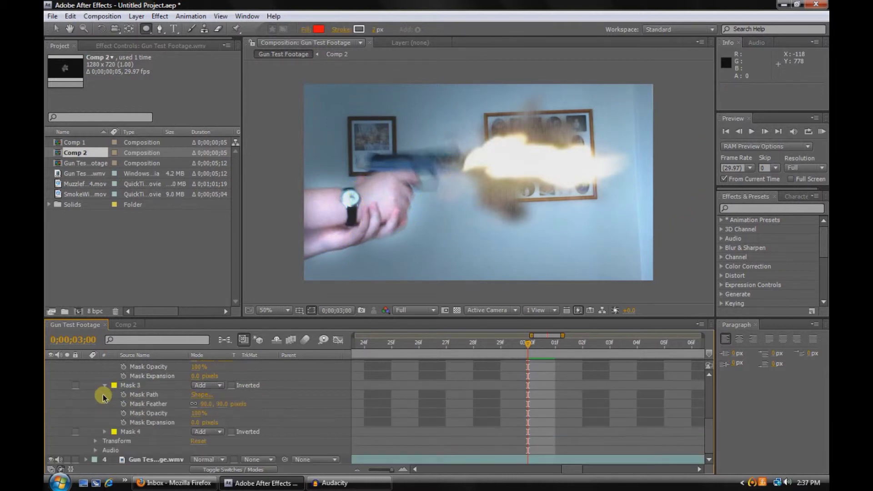
click(103, 394)
scroll(103, 409, up, 2)
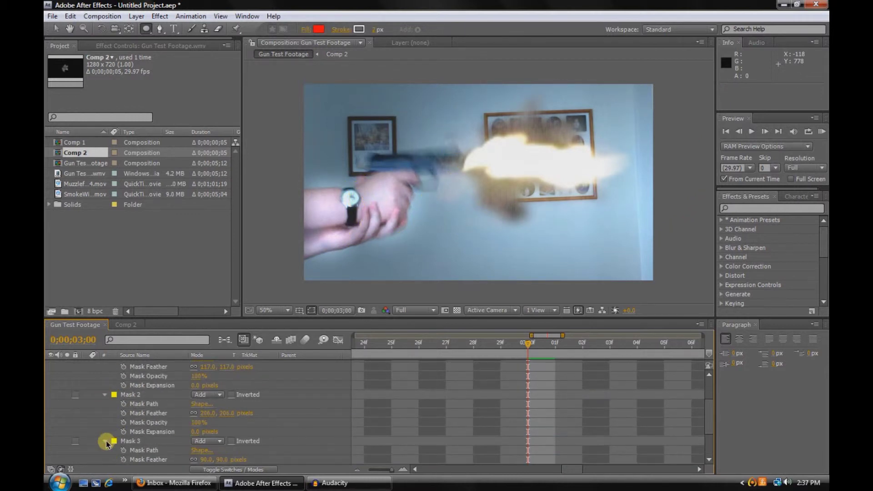
click(104, 394)
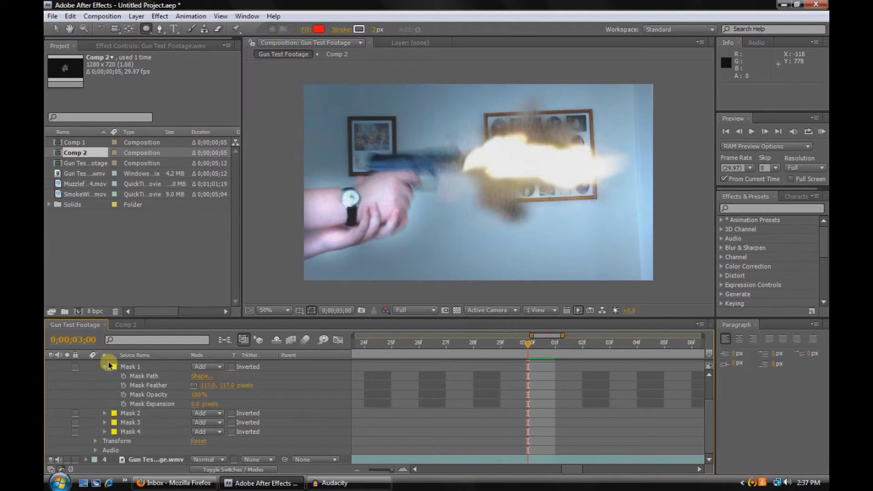
click(105, 368)
click(99, 393)
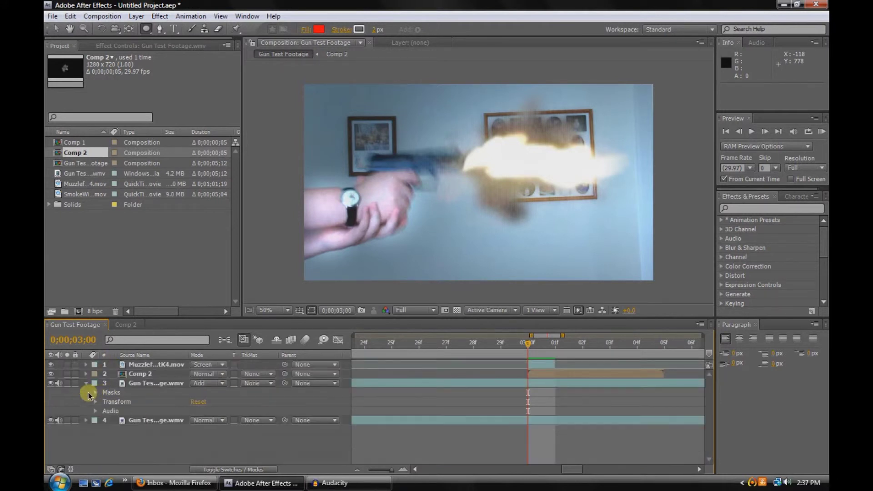
Step: Trim the duplicate gun layer's out-point at 0;00;03;02 with Alt+]
click(85, 384)
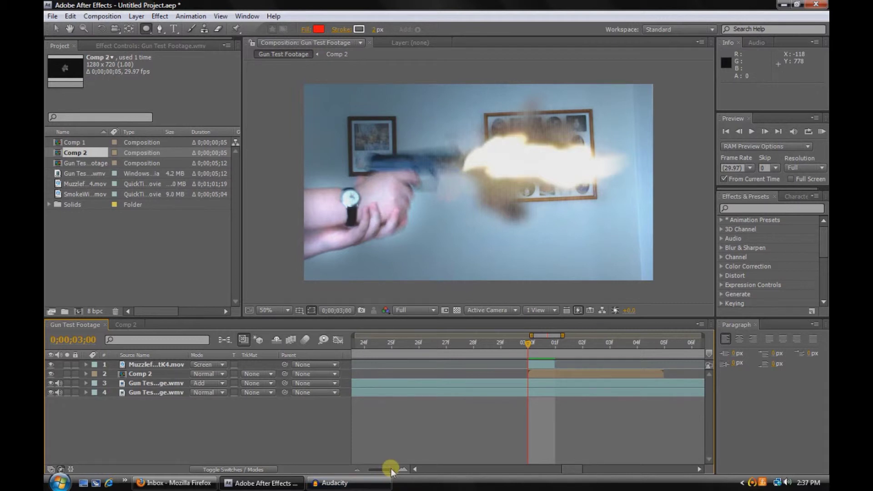
drag(390, 469, 367, 470)
drag(356, 383, 545, 383)
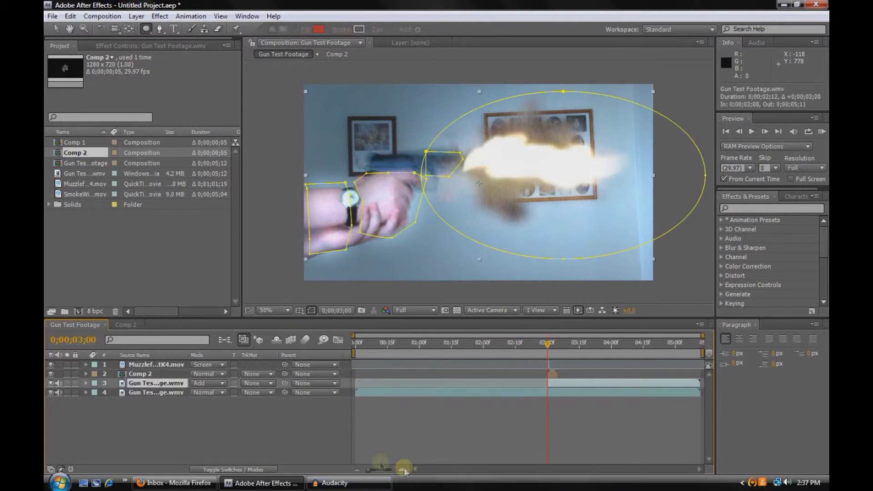
drag(366, 468, 409, 464)
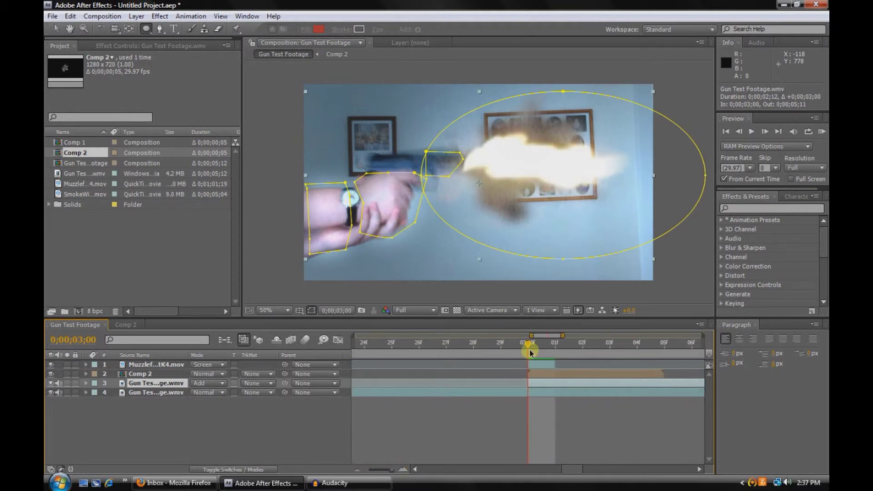
drag(528, 345, 663, 345)
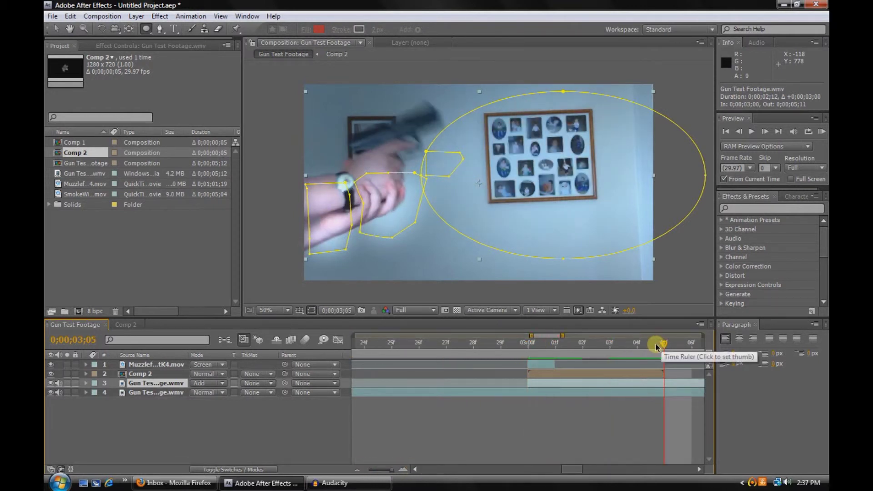
drag(662, 345, 581, 347)
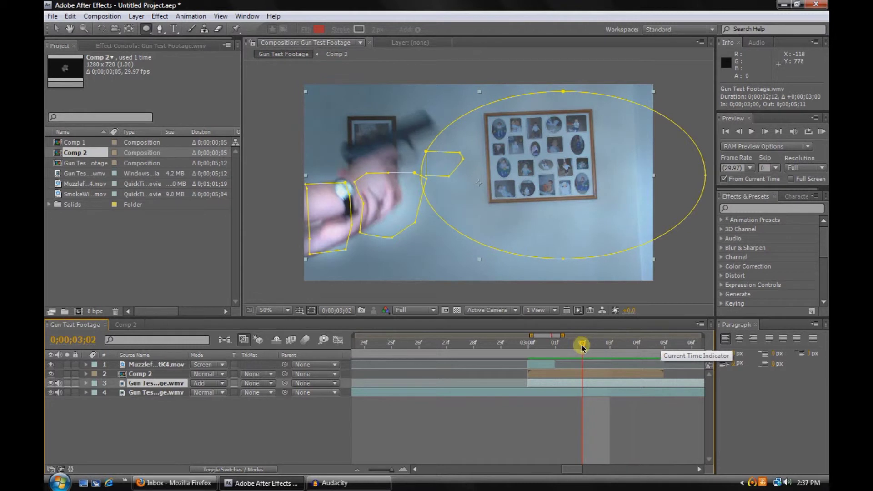
key(alt+bracketright)
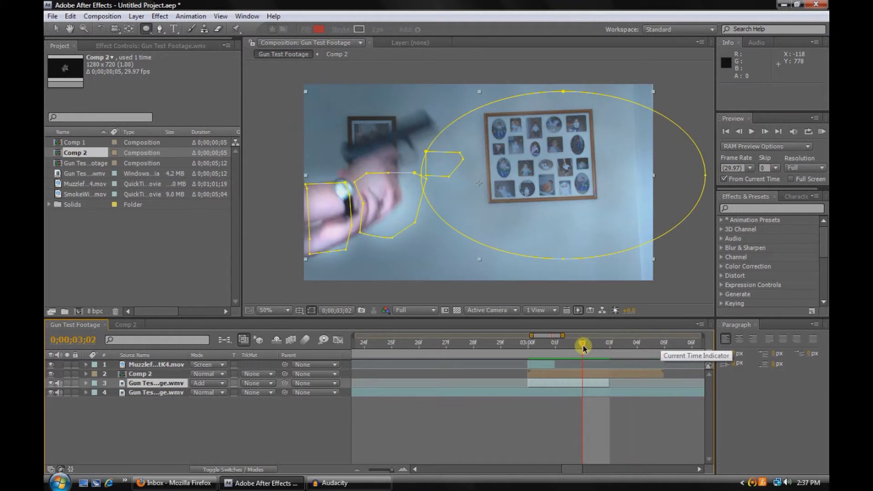
click(86, 383)
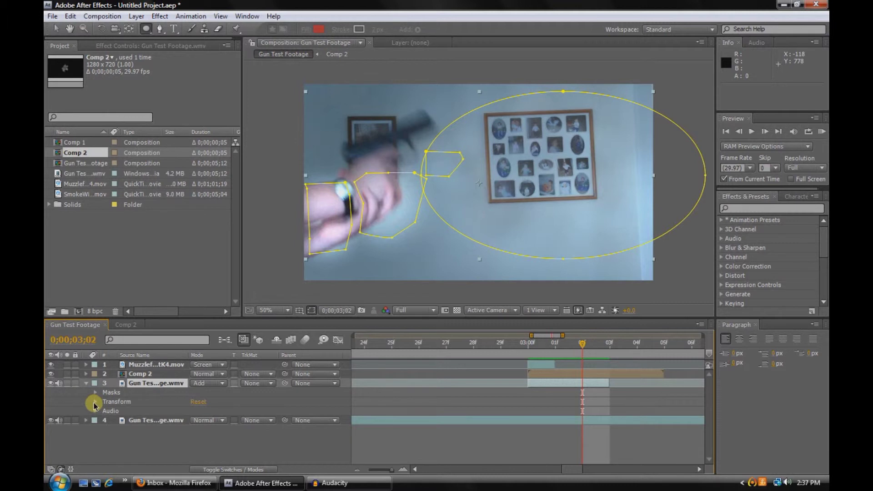
Step: Keyframe layer 3's Opacity from 100% at 3;00 to 1% at 3;02, then scrub to check
click(96, 403)
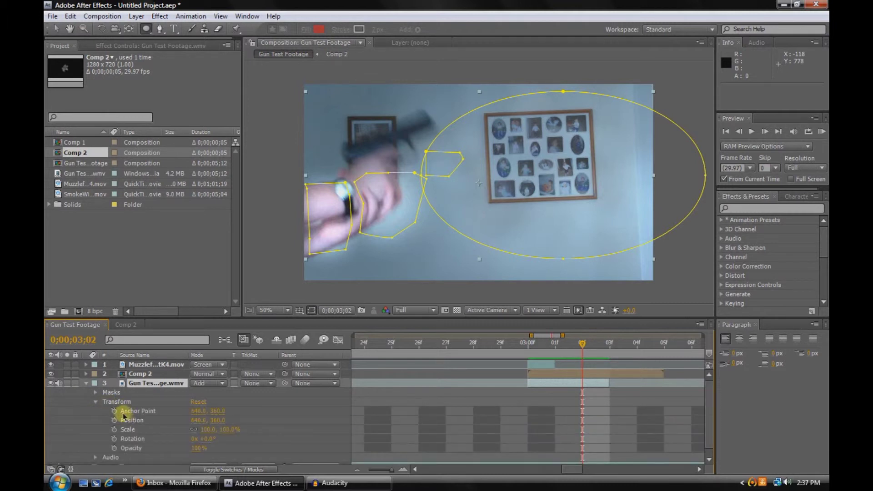
scroll(121, 419, down, 1)
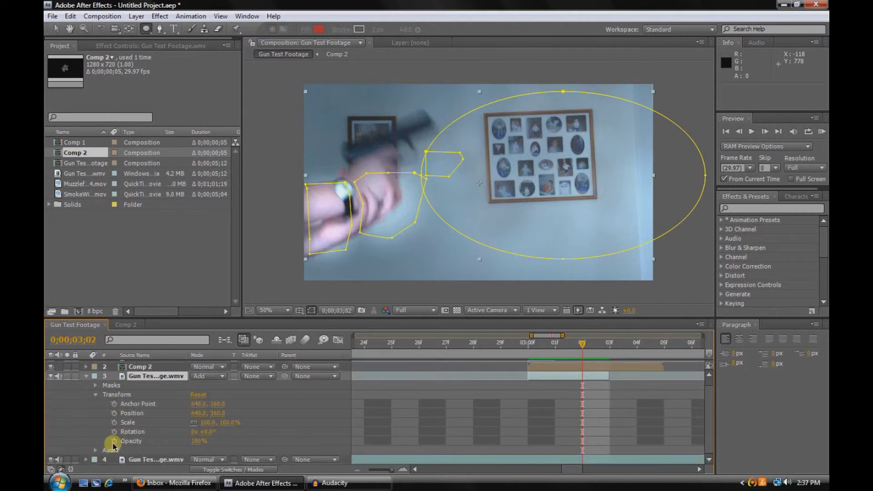
drag(583, 344, 530, 347)
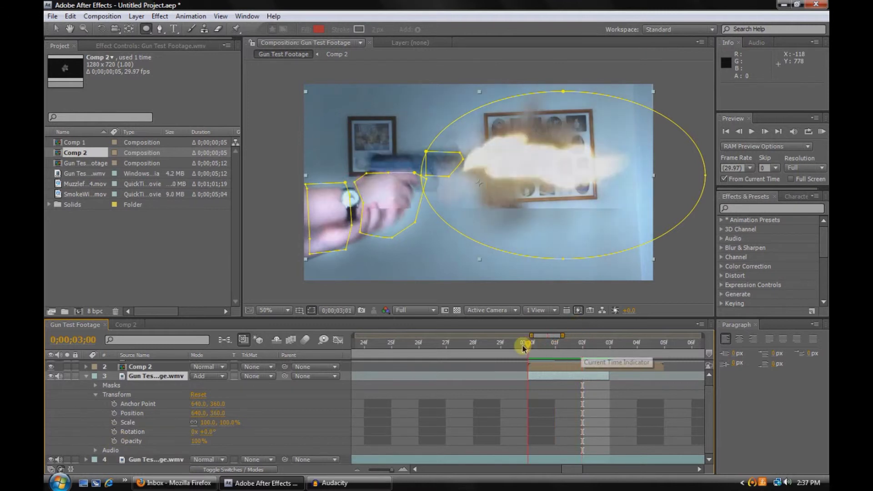
click(114, 441)
drag(528, 343, 582, 343)
drag(193, 441, 53, 438)
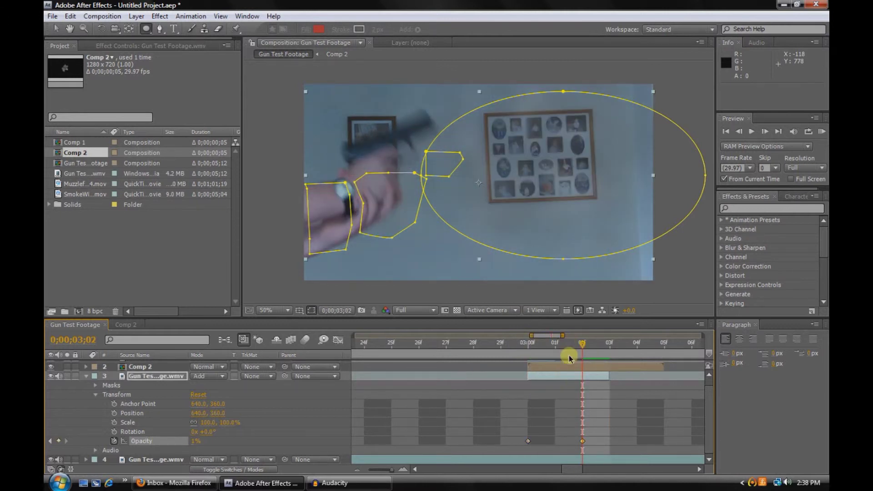
click(90, 393)
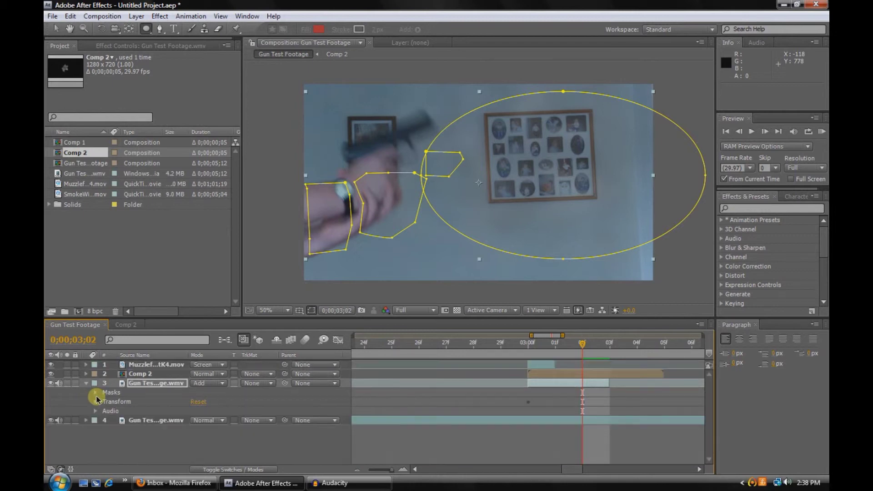
click(86, 384)
click(583, 351)
drag(582, 344, 527, 339)
click(171, 450)
click(589, 310)
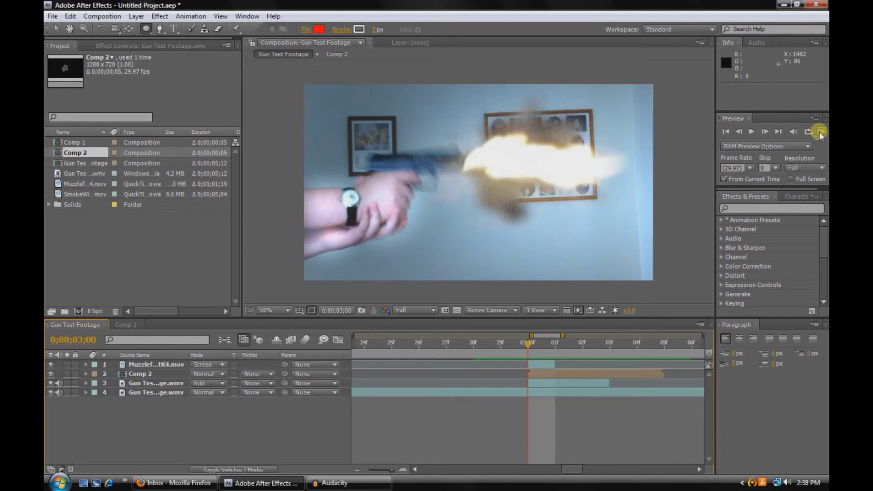
click(462, 308)
click(453, 339)
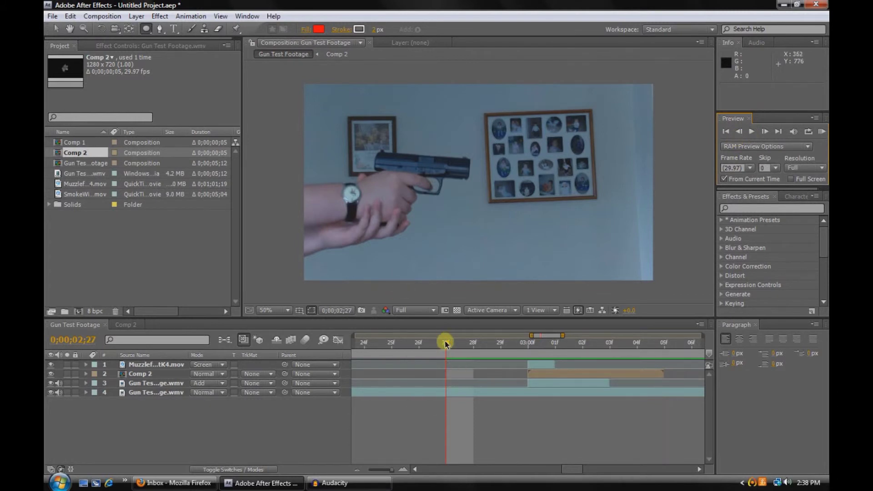
drag(446, 346, 523, 336)
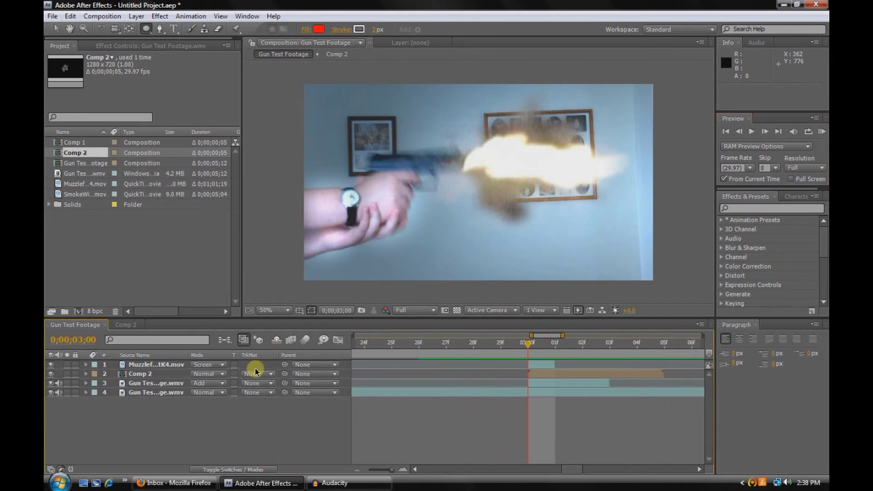